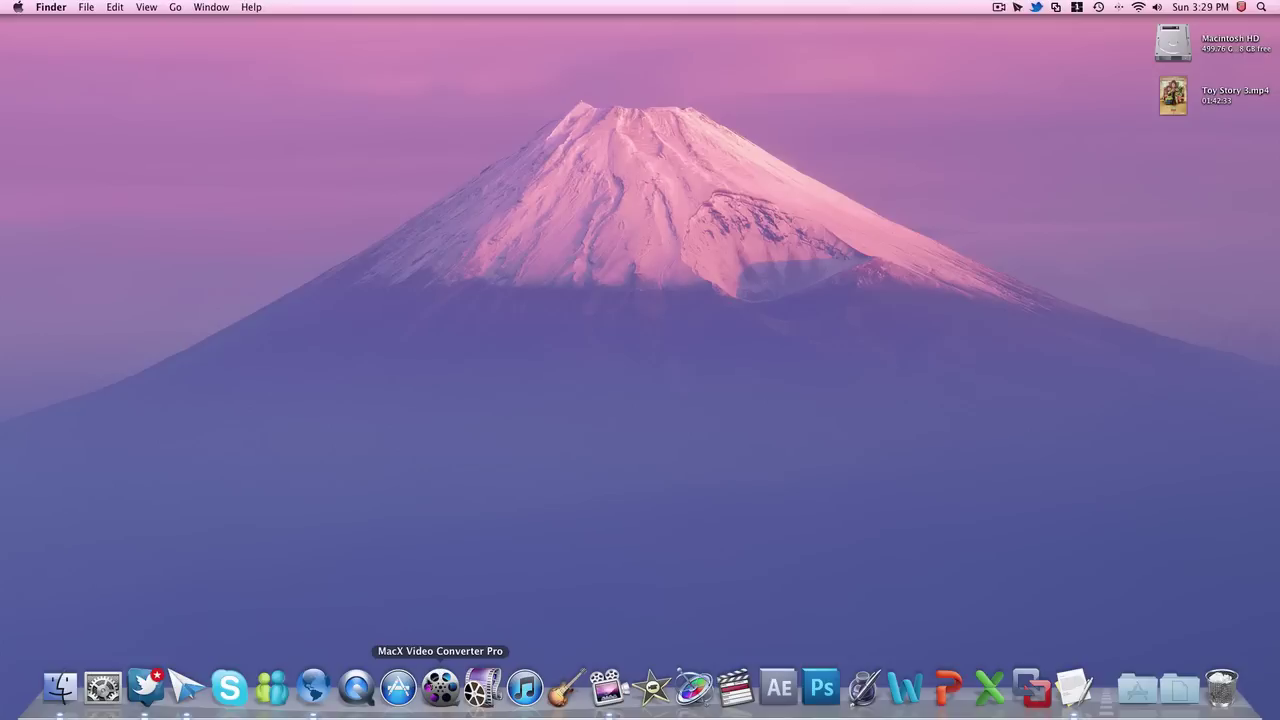
# Launch MacX Video Converter Pro, cancel the previous-conversion problem report, and reposition the window
pyautogui.click(440, 688)
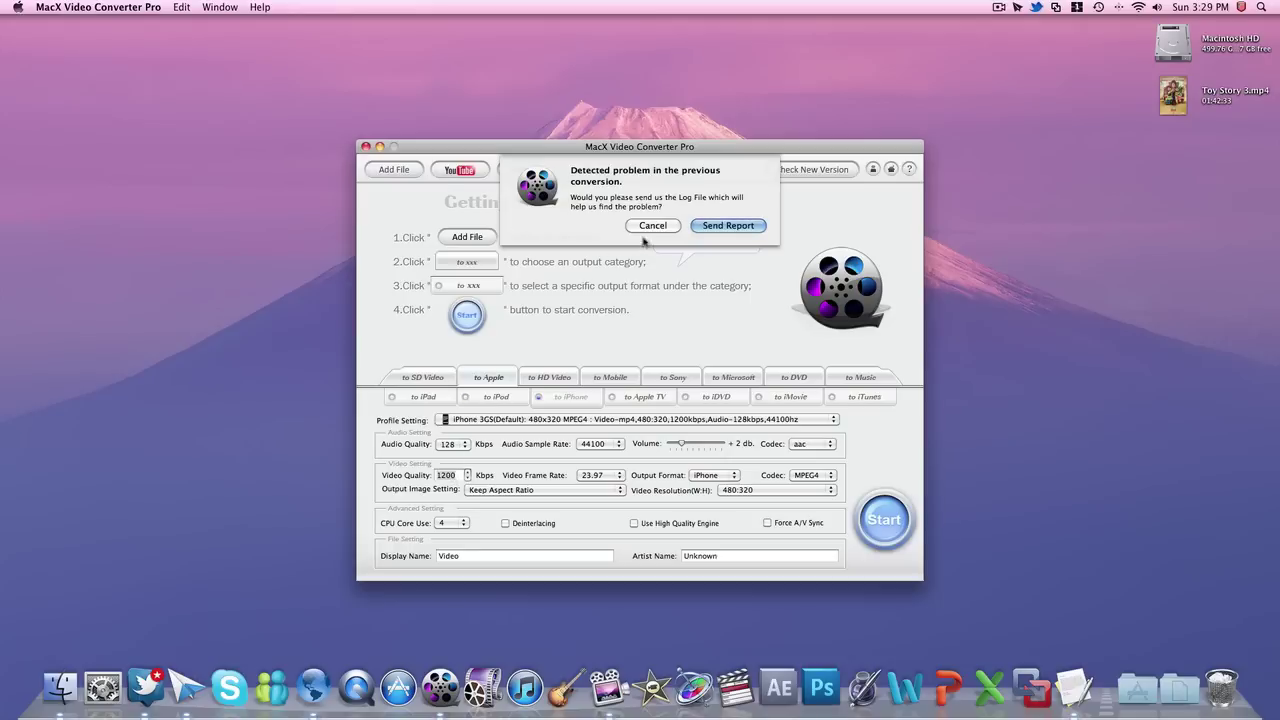
pyautogui.click(653, 225)
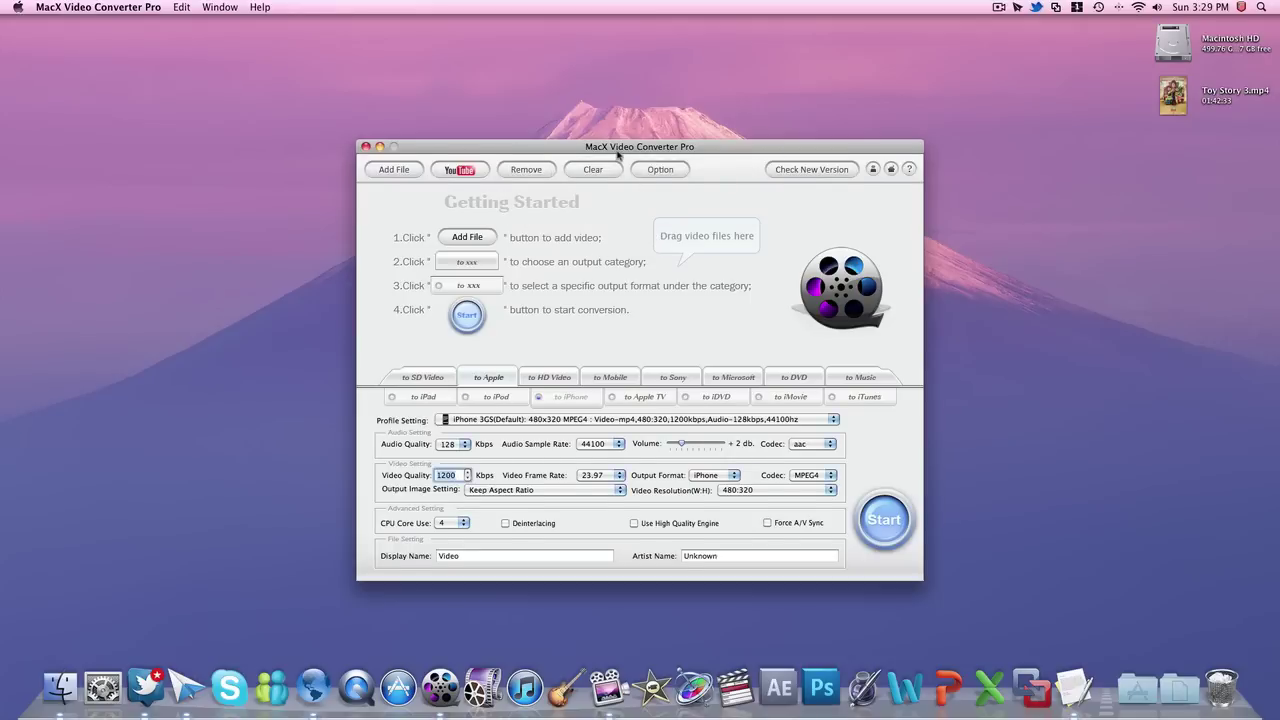
pyautogui.moveTo(617, 153); pyautogui.dragTo(637, 100)
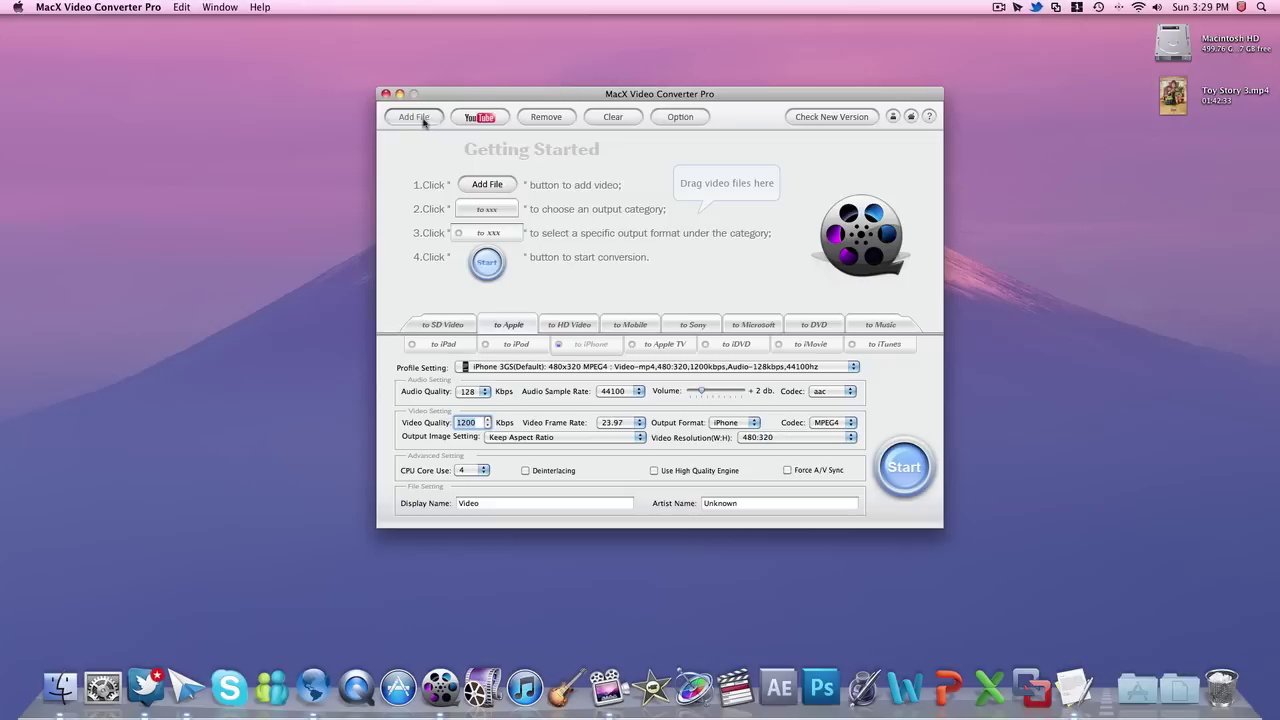
# Queue the prefilled YouTube link and set the output to SD Video MP4
pyautogui.click(478, 117)
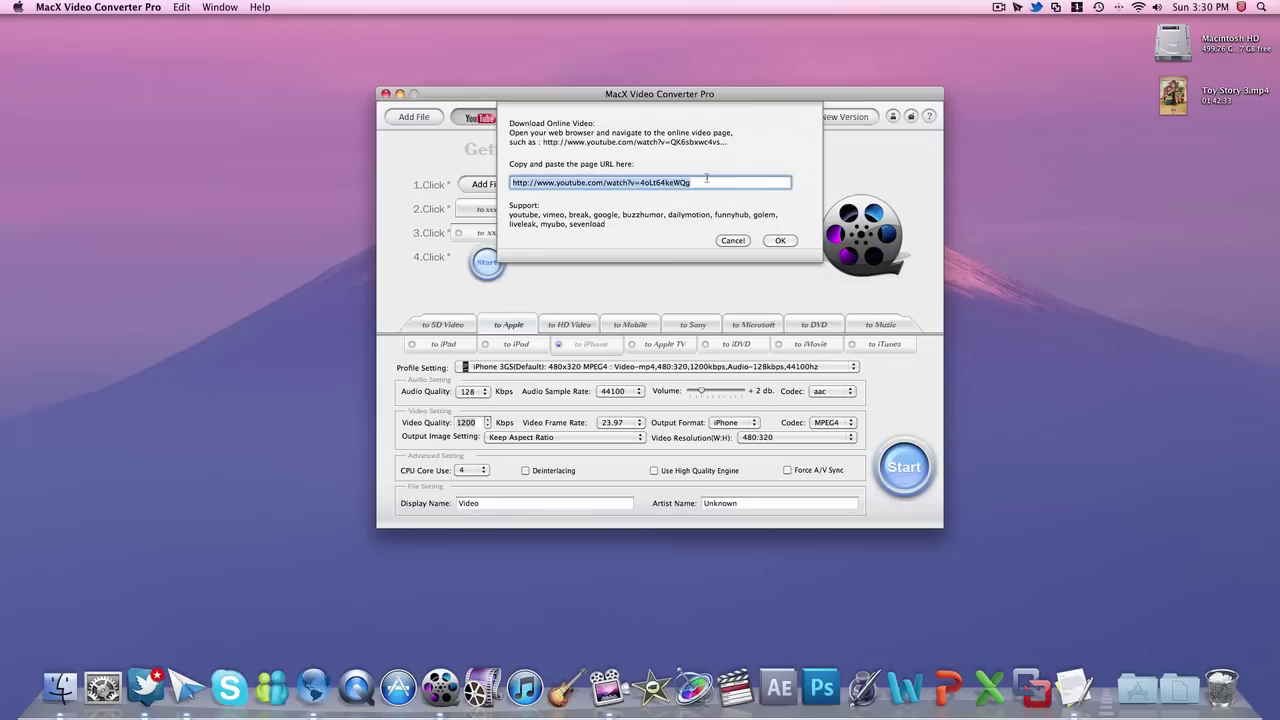
pyautogui.click(776, 239)
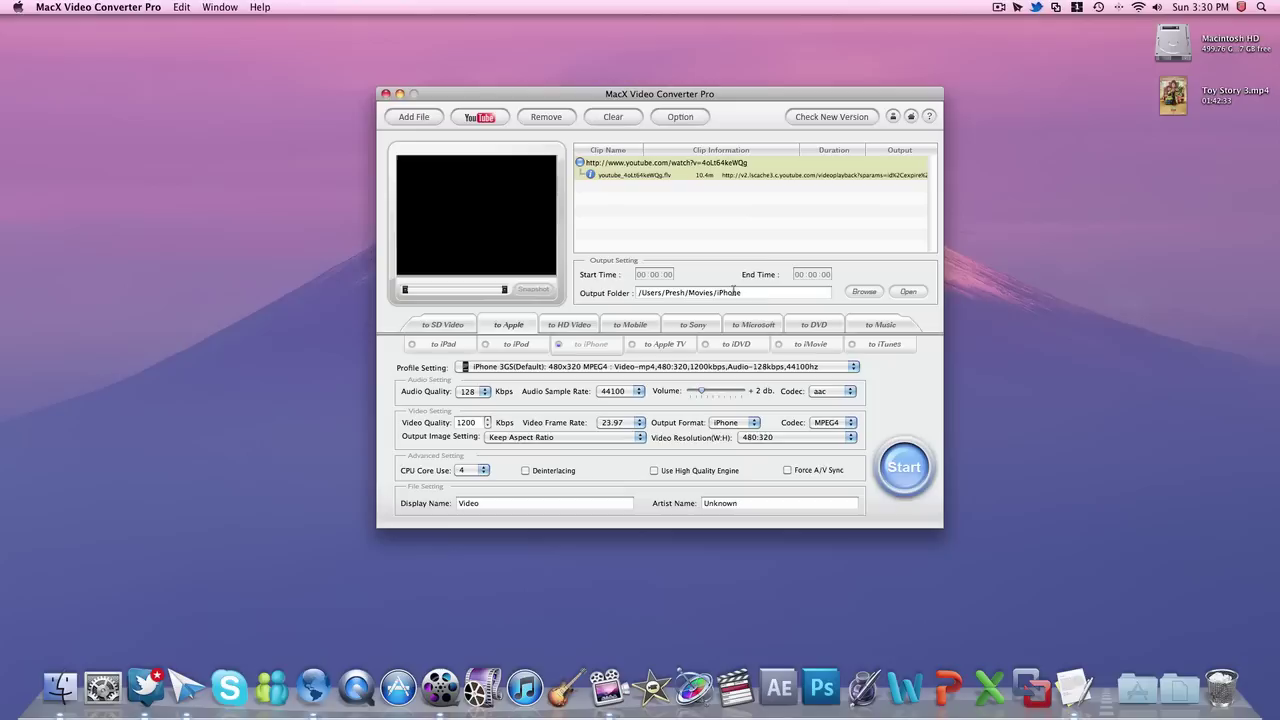
pyautogui.click(446, 327)
pyautogui.click(515, 344)
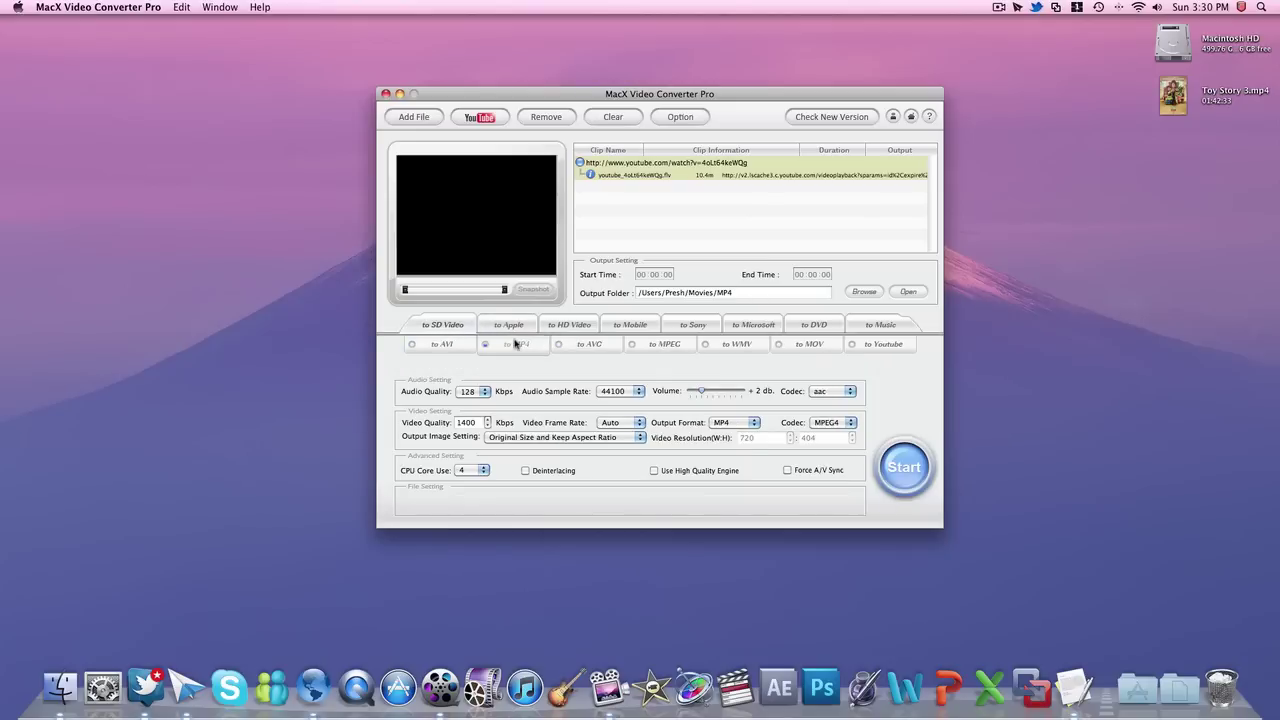
pyautogui.click(921, 466)
# Start the YouTube clip's download and conversion, then stop it
pyautogui.click(890, 457)
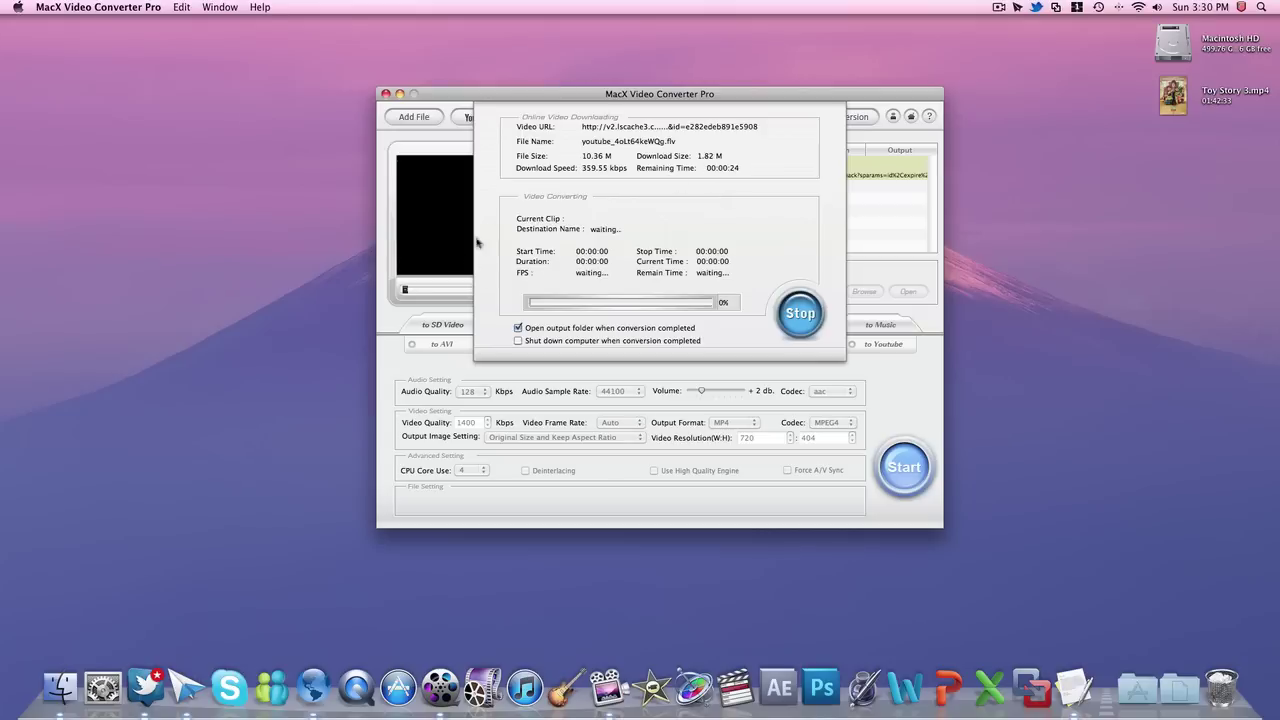
pyautogui.click(800, 313)
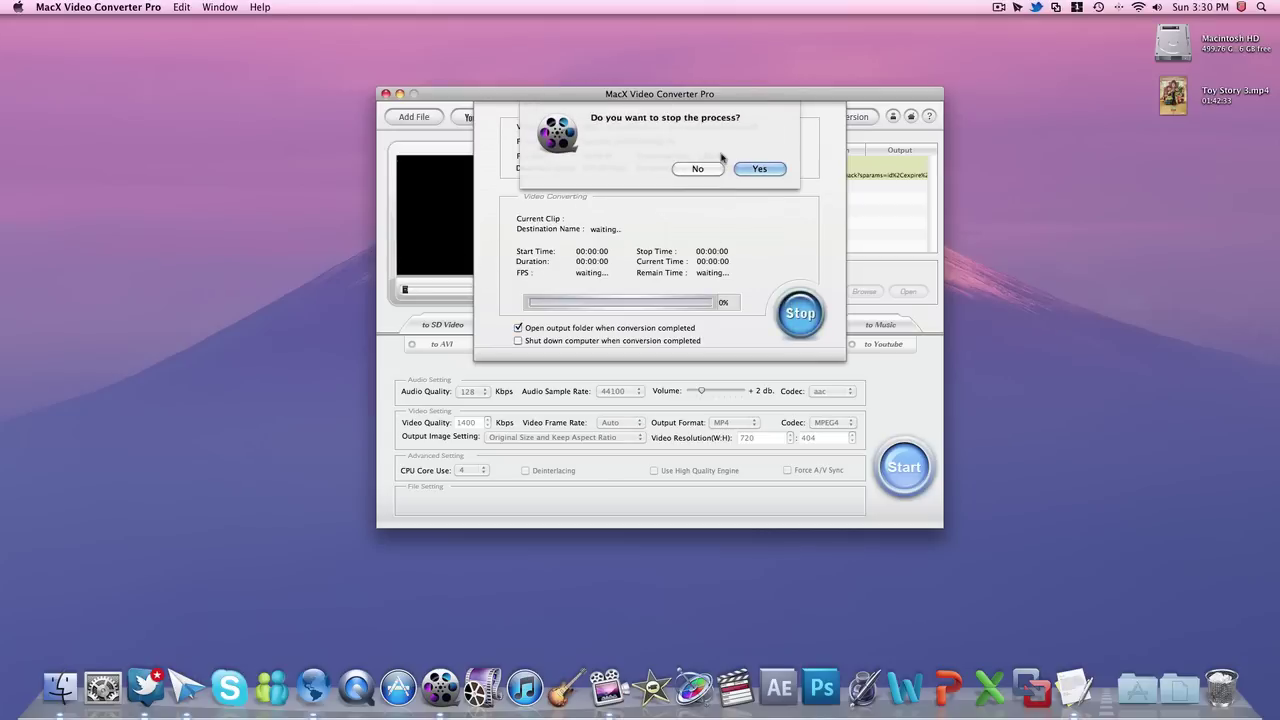
pyautogui.click(760, 169)
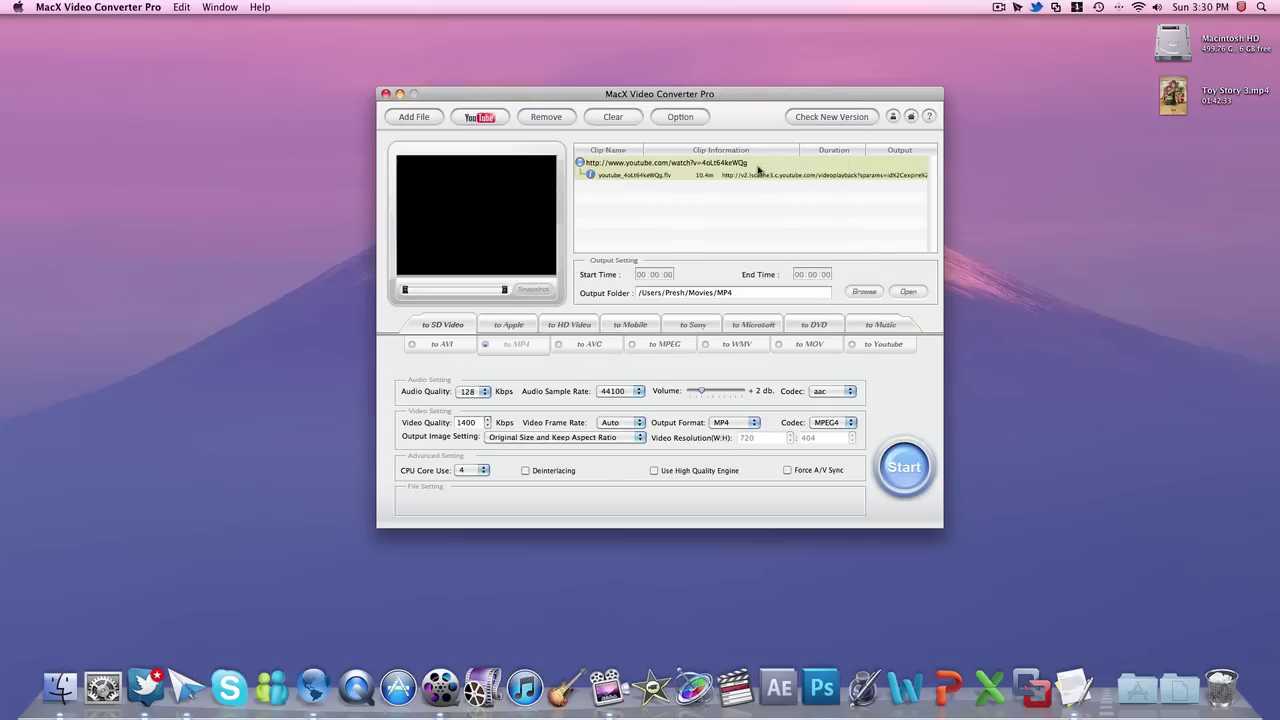
# Clear the online clip from the file list, confirming with Yes
pyautogui.click(632, 172)
pyautogui.click(609, 118)
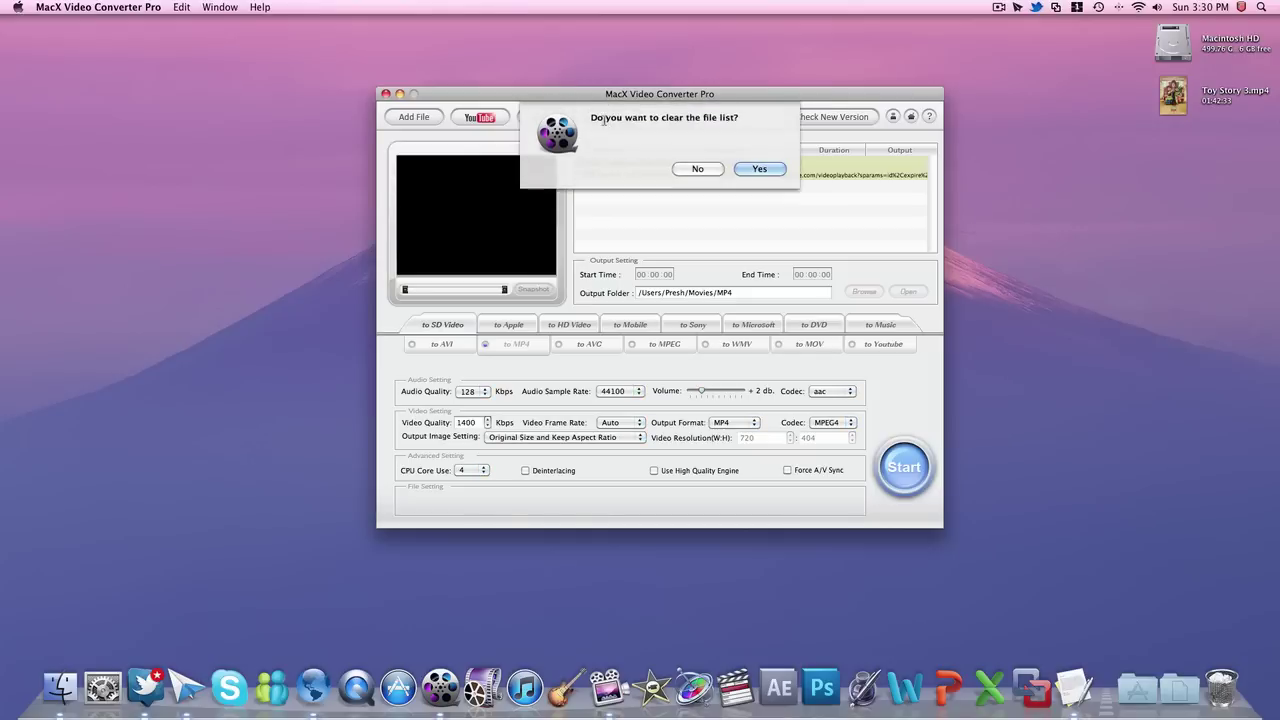
pyautogui.click(758, 169)
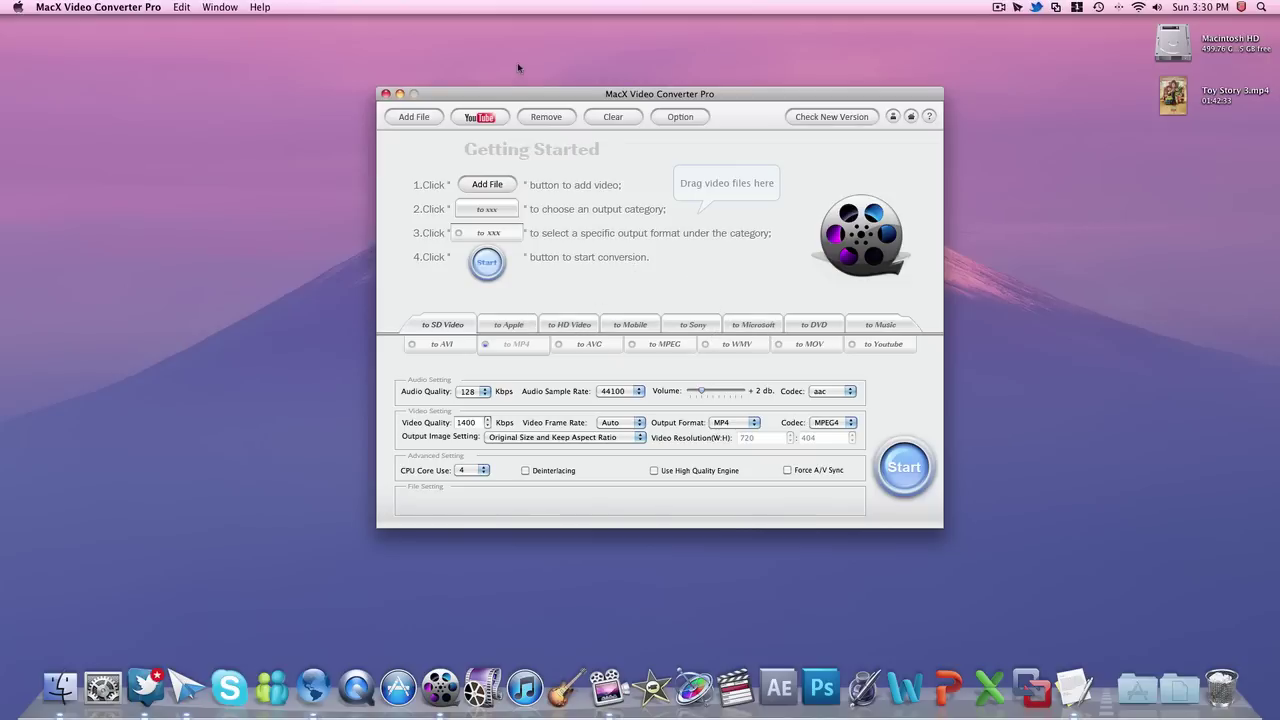
# Add Toy Story 3.mp4 (01:42:33) from the Desktop folder to the clip list
pyautogui.moveTo(518, 99); pyautogui.dragTo(533, 87)
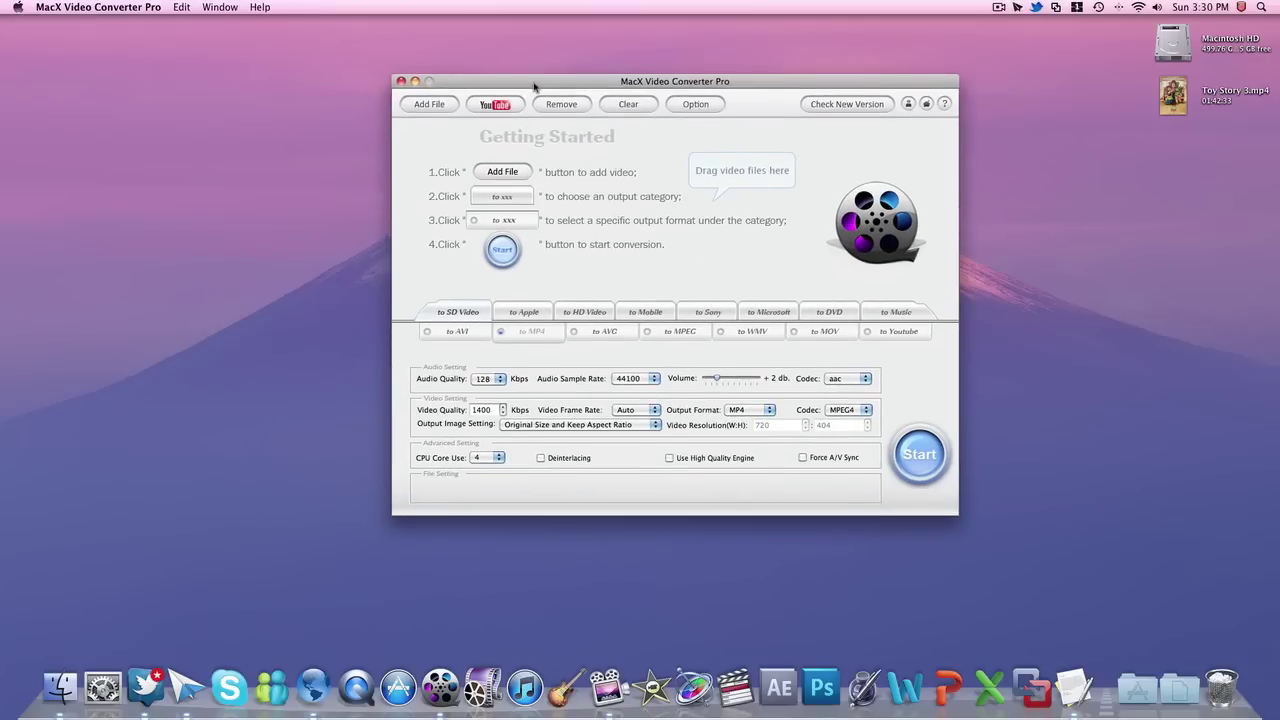
pyautogui.click(429, 104)
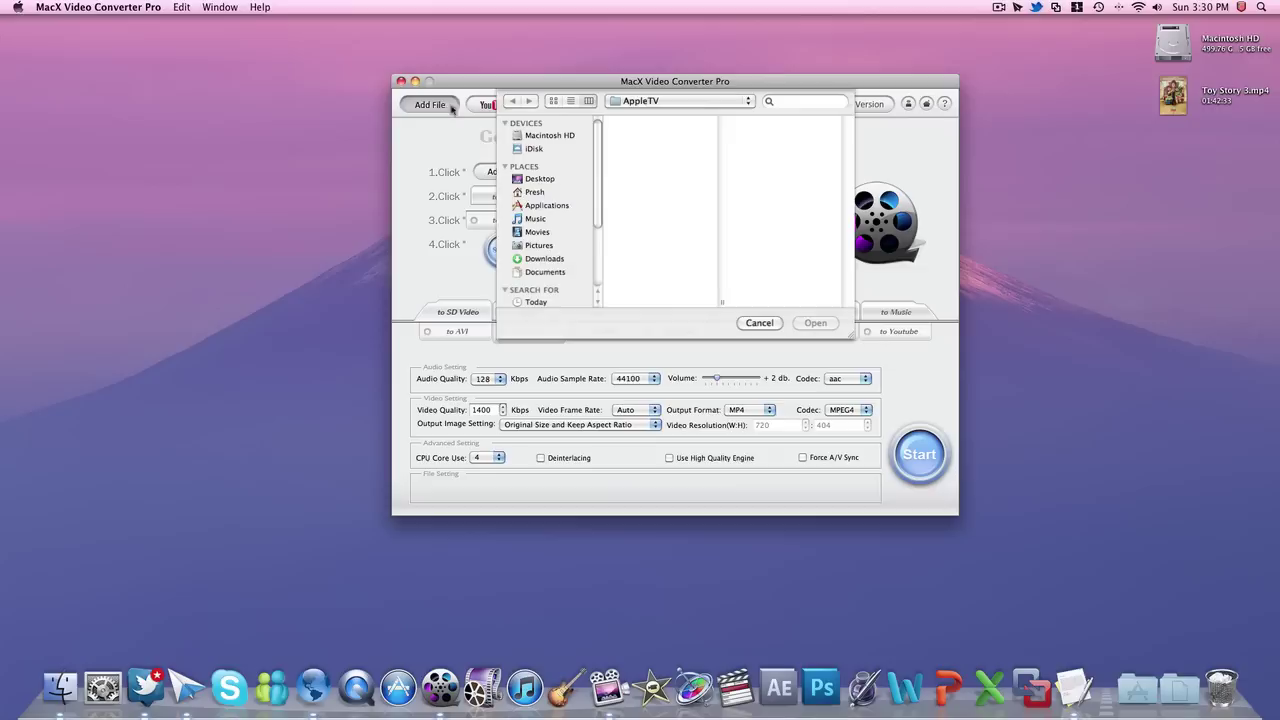
pyautogui.click(532, 211)
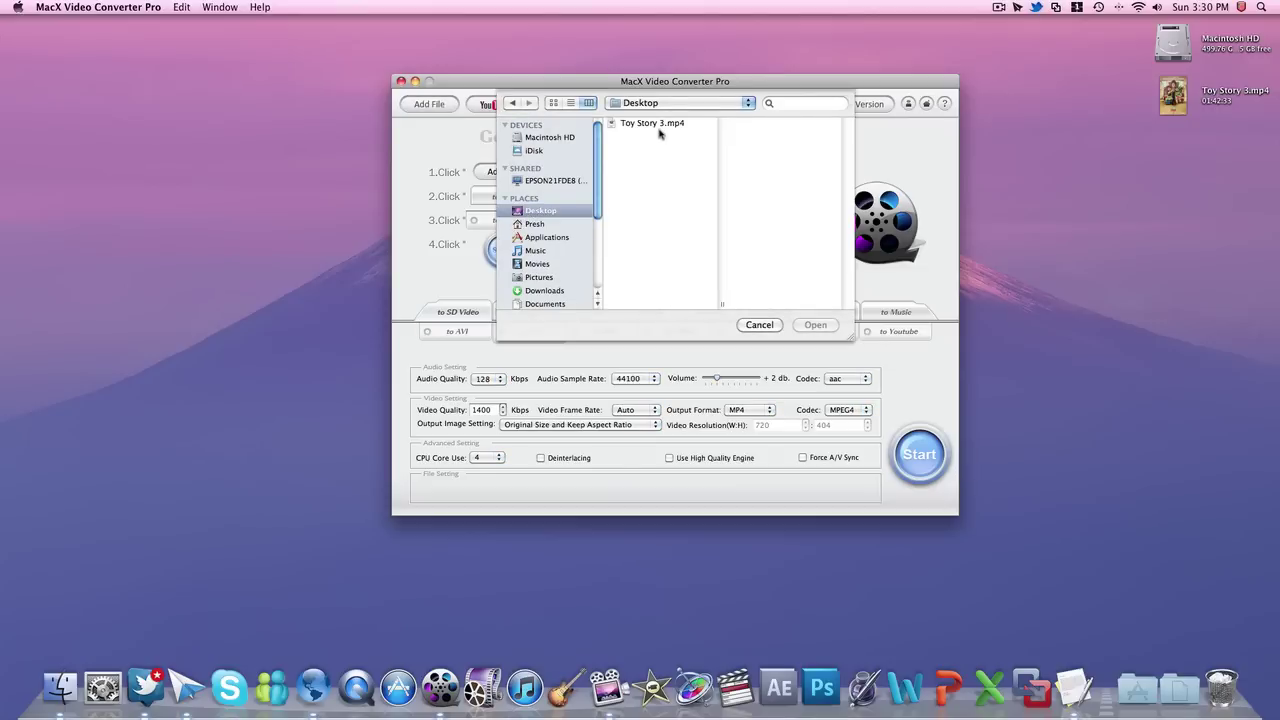
pyautogui.click(657, 126)
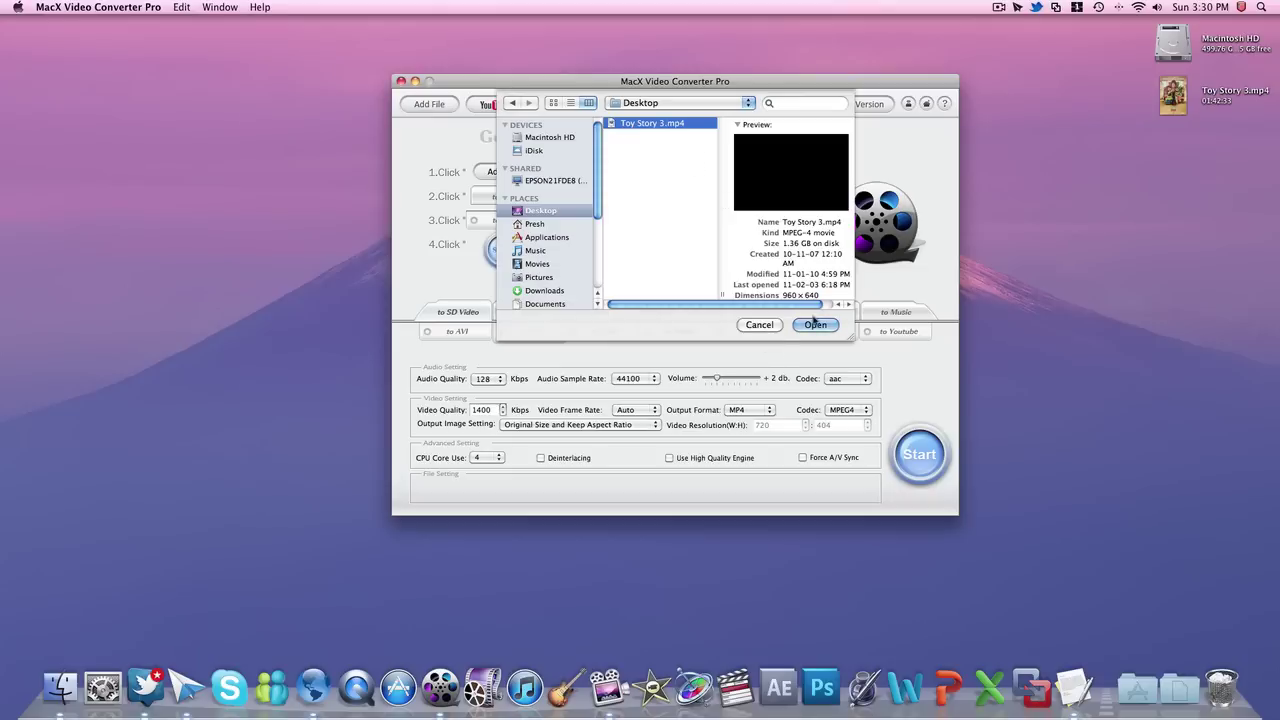
pyautogui.click(815, 322)
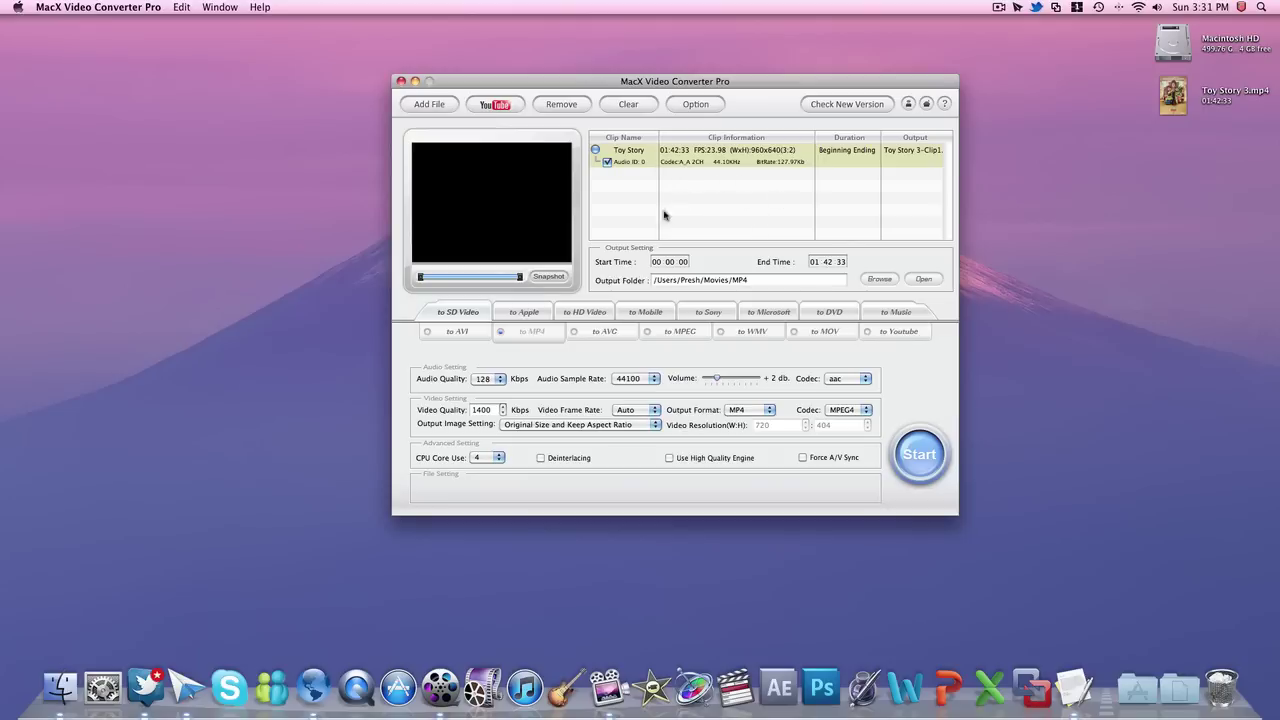
# Set the output folder to Macintosh HD
pyautogui.click(879, 280)
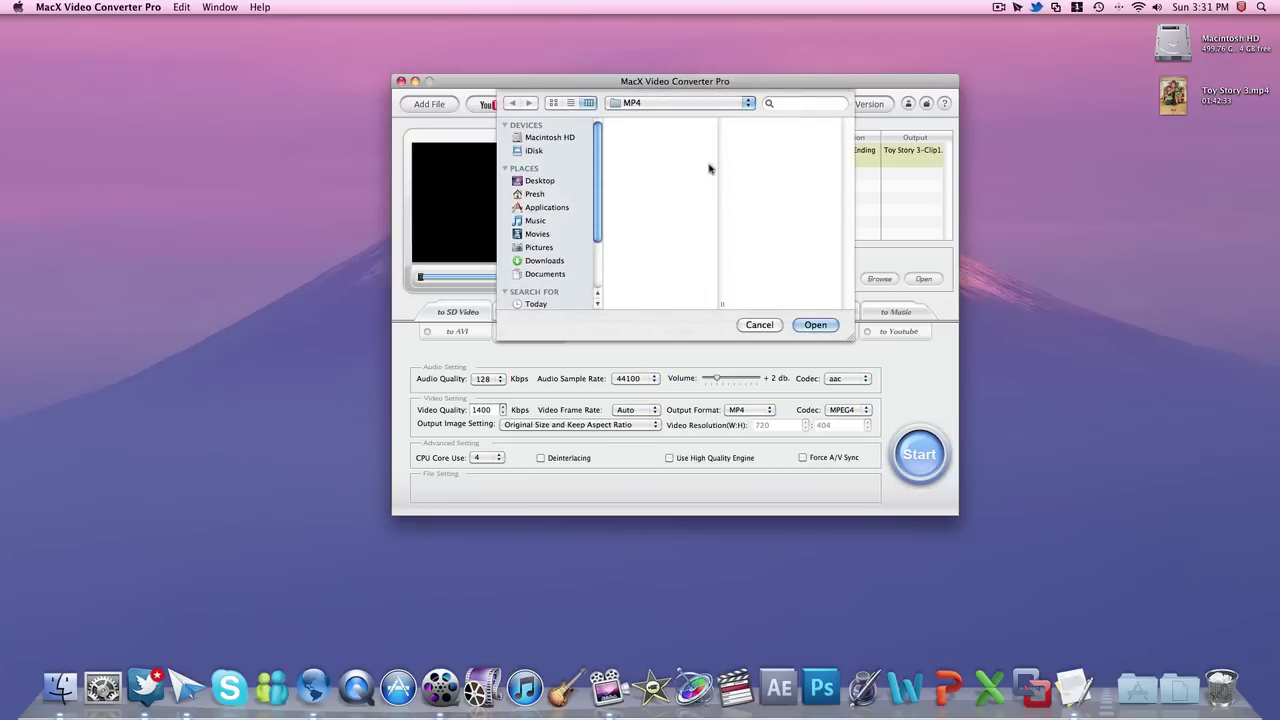
pyautogui.click(541, 138)
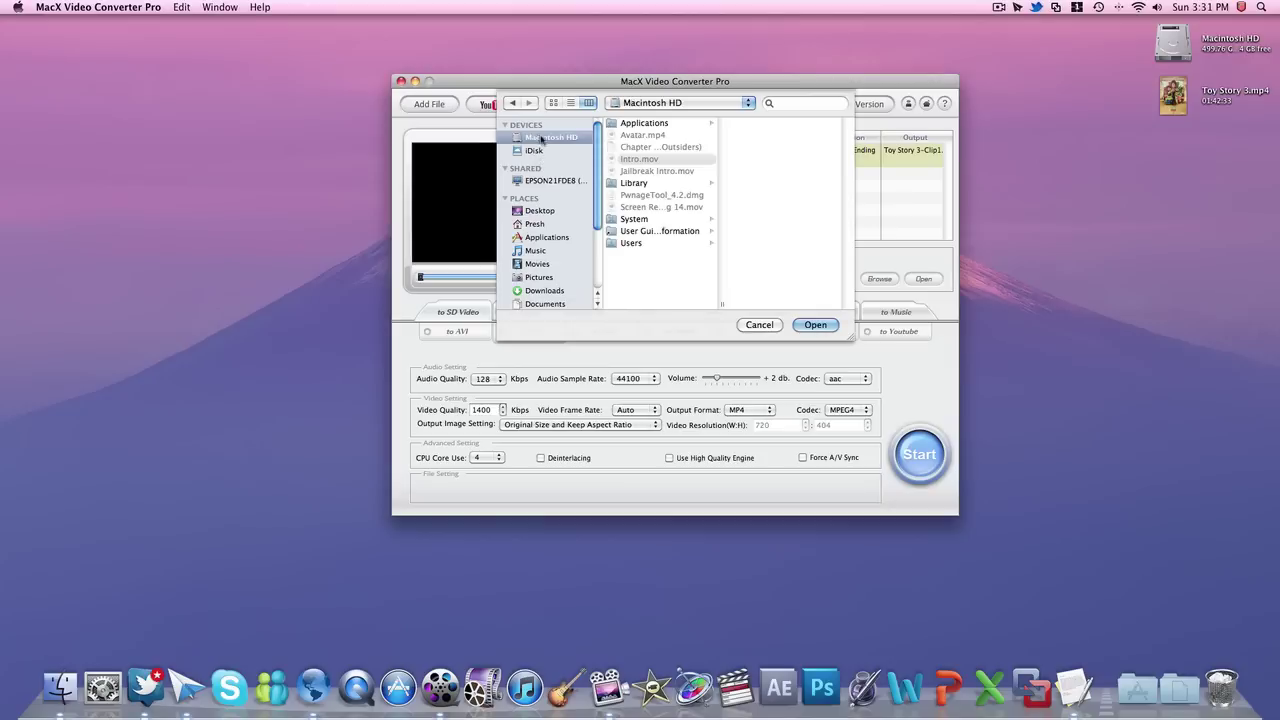
pyautogui.click(816, 324)
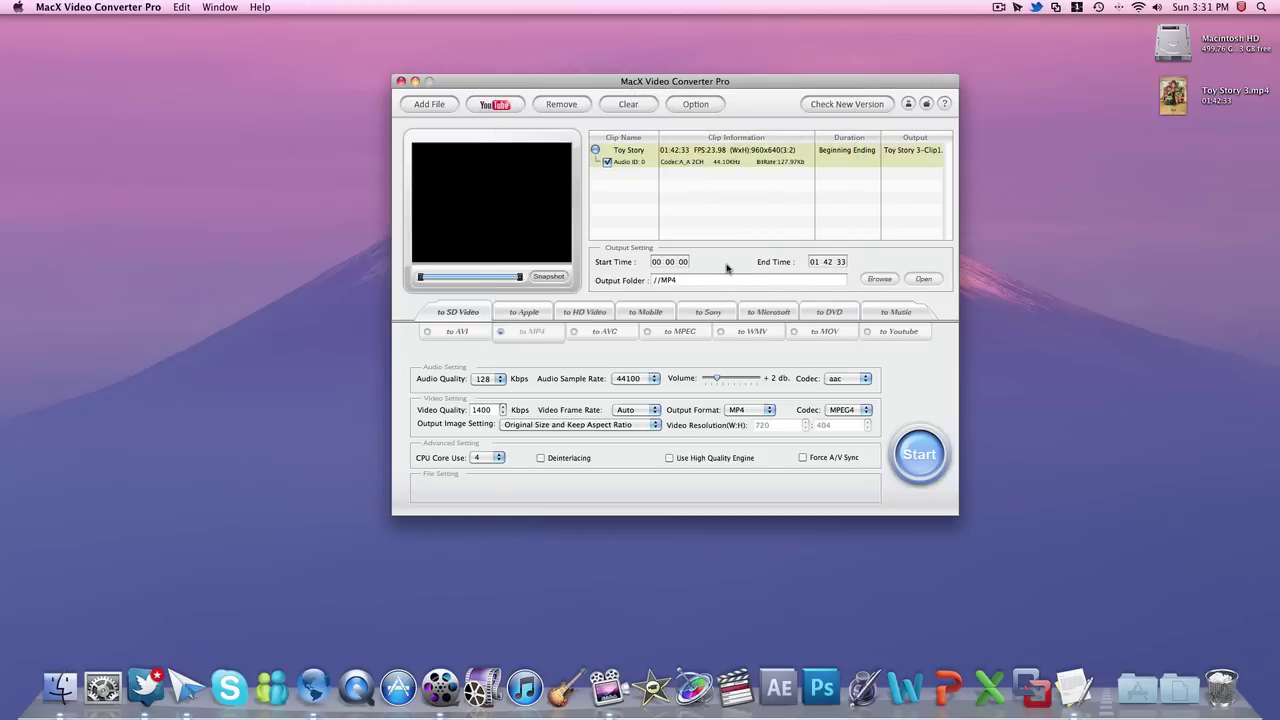
# Preview the Apple, HD, mobile and Sony output tabs, returning to SD Video
pyautogui.click(546, 314)
pyautogui.click(584, 312)
pyautogui.click(645, 312)
pyautogui.click(708, 312)
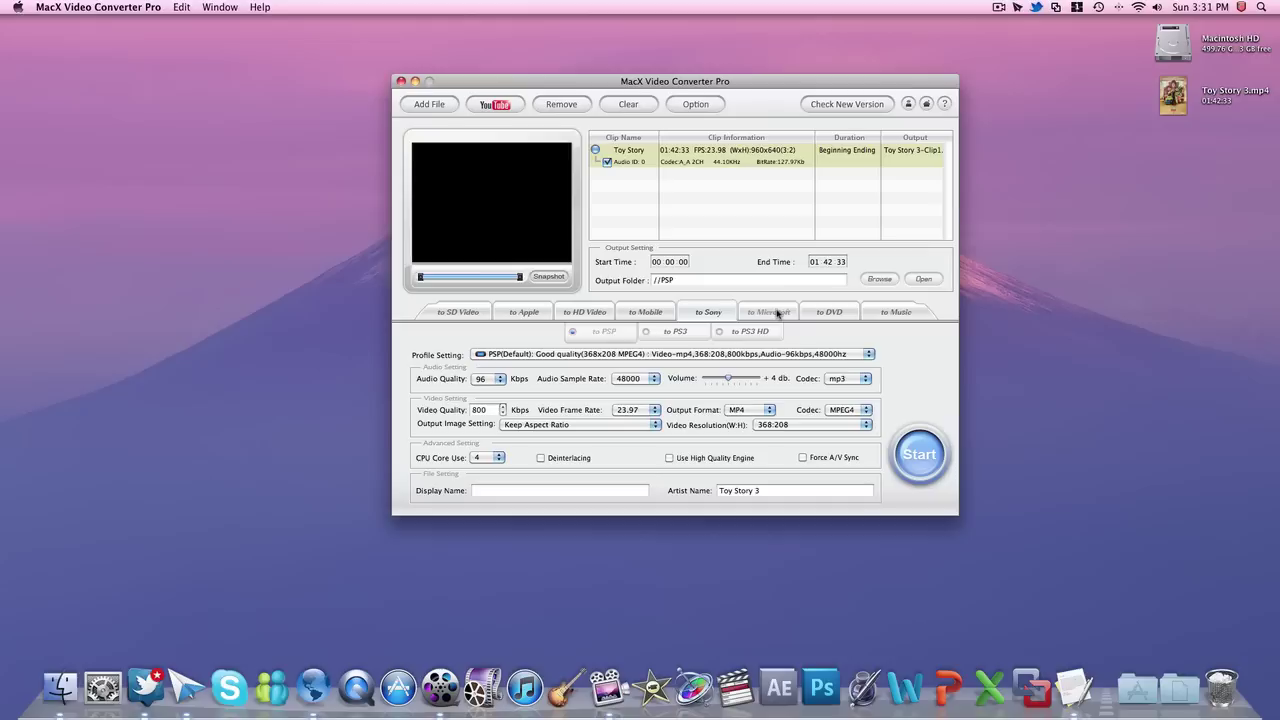
pyautogui.click(457, 312)
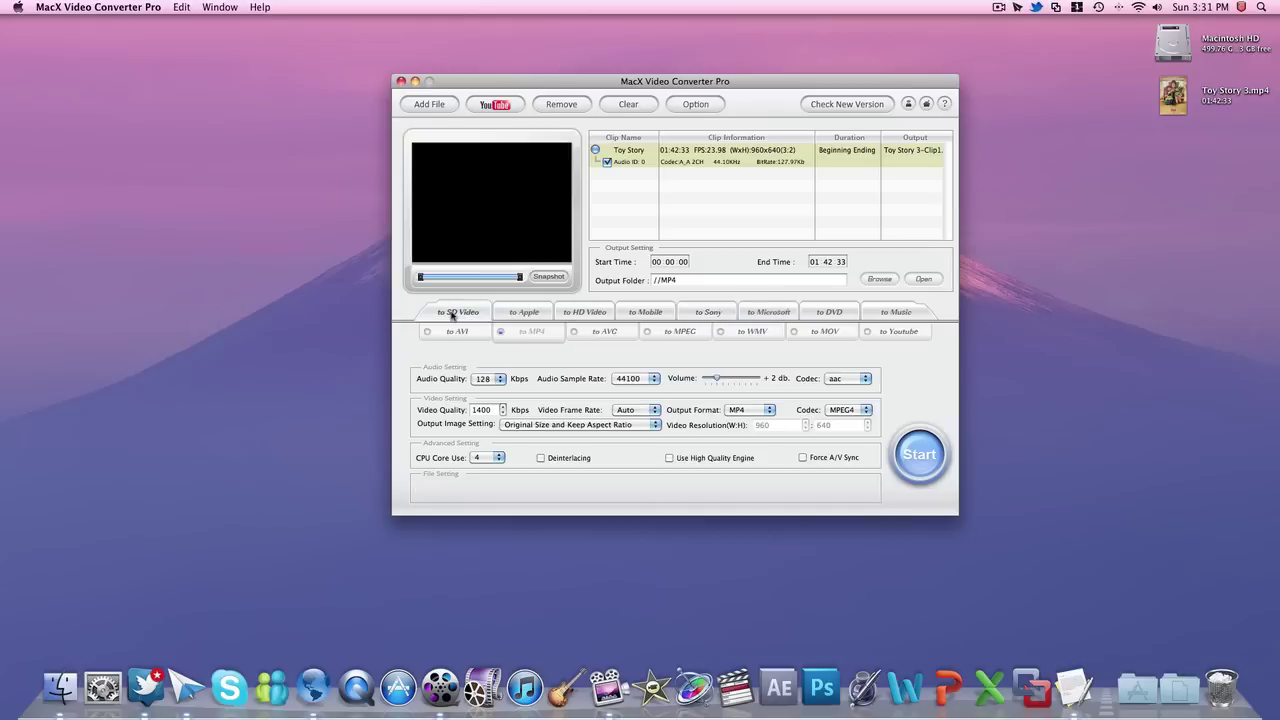
# Browse the Apple, HD, mobile, Sony, Microsoft, DVD and music tabs, ending on Apple
pyautogui.click(526, 313)
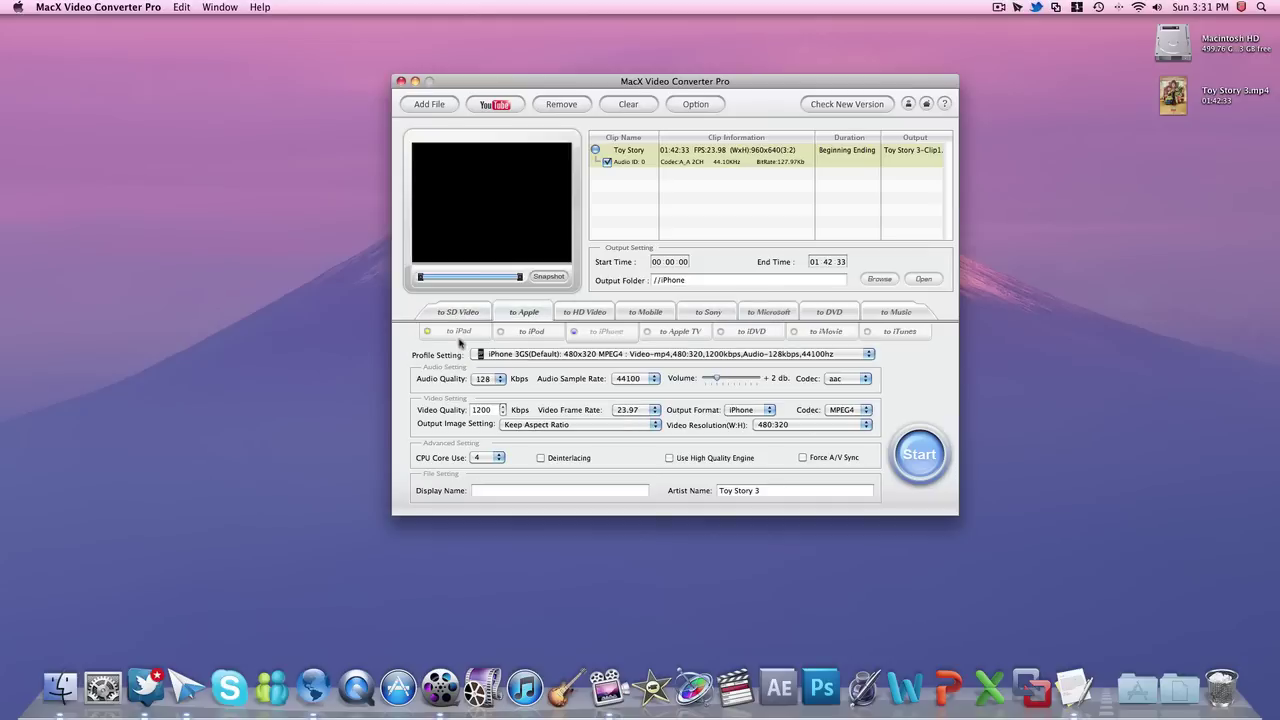
pyautogui.click(586, 313)
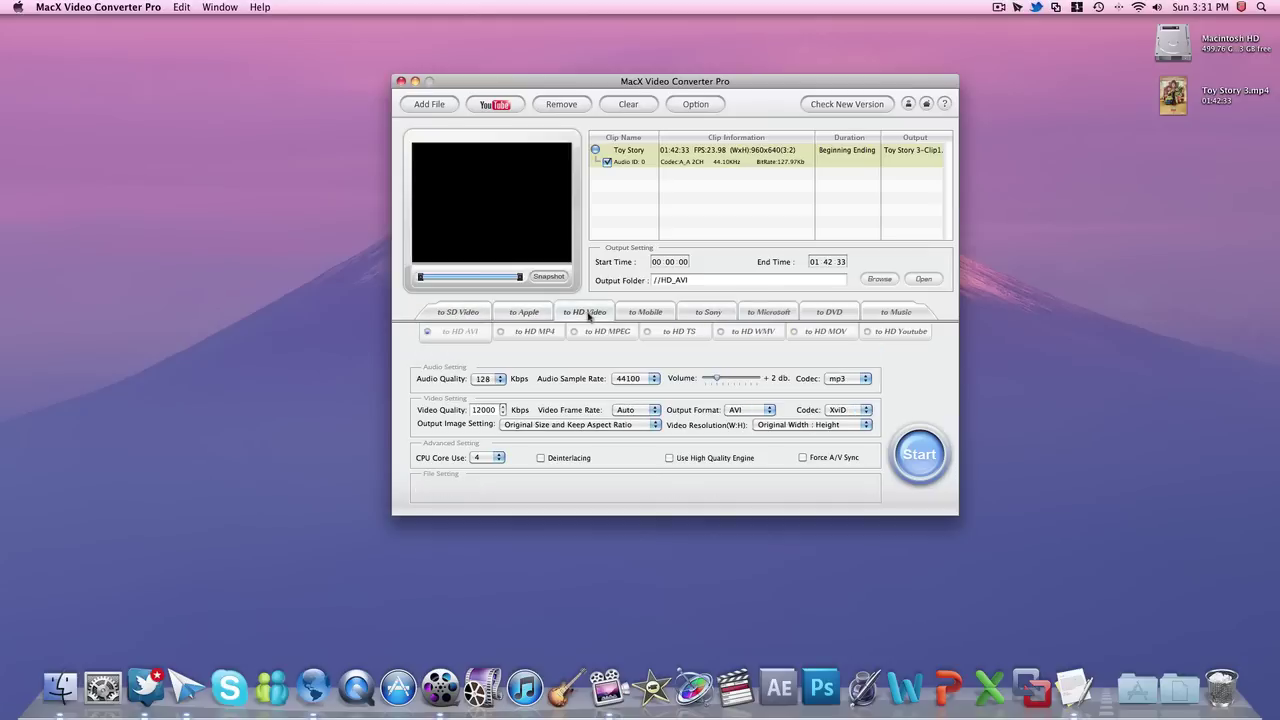
pyautogui.click(637, 314)
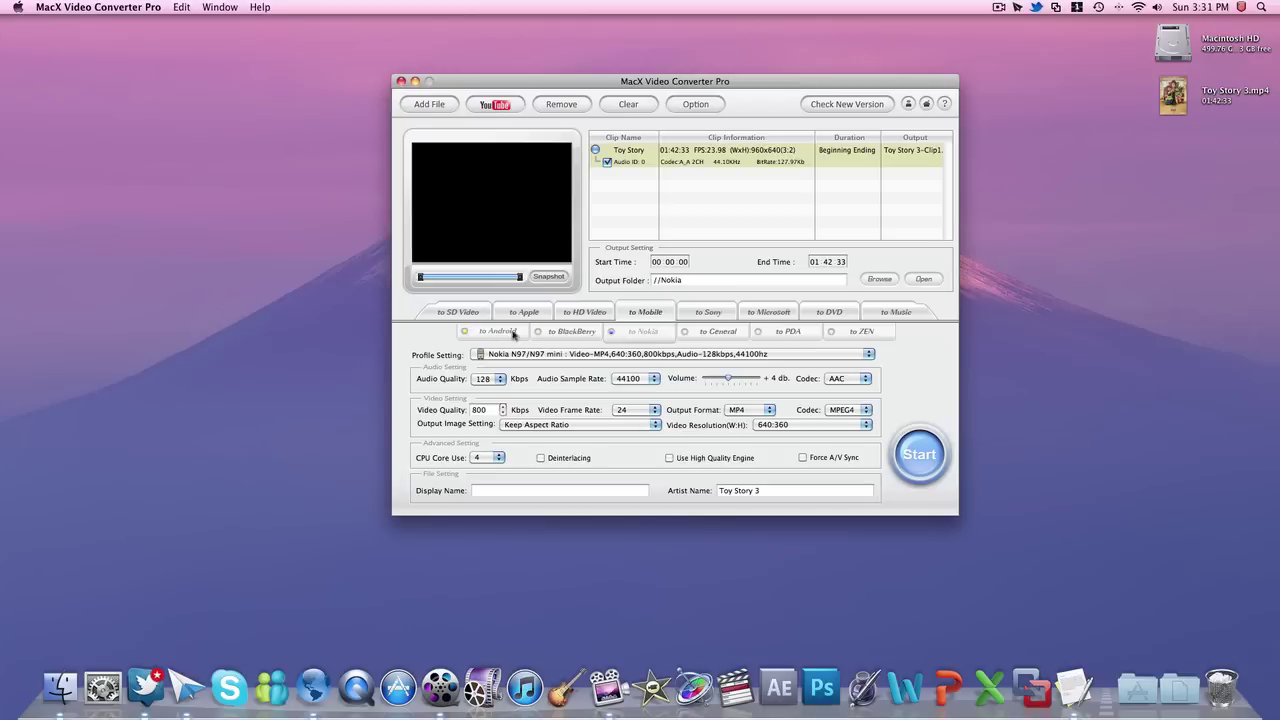
pyautogui.click(708, 313)
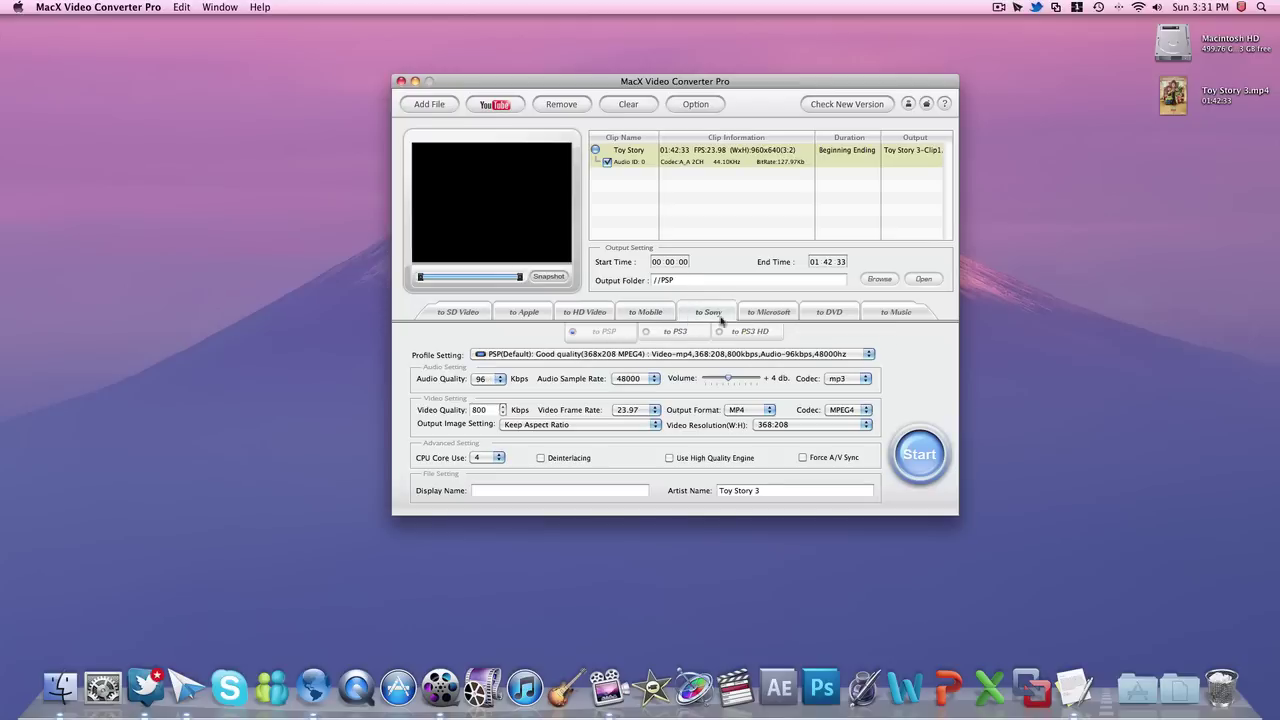
pyautogui.click(765, 313)
pyautogui.click(830, 313)
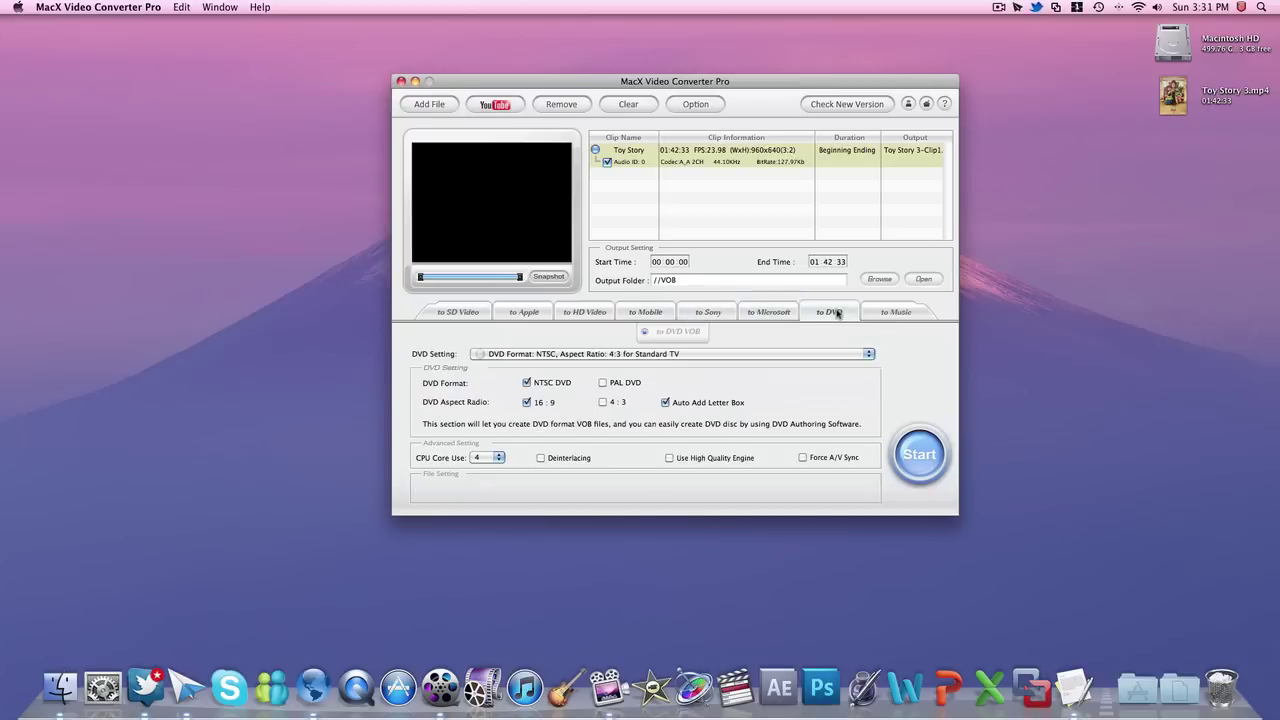
pyautogui.click(900, 313)
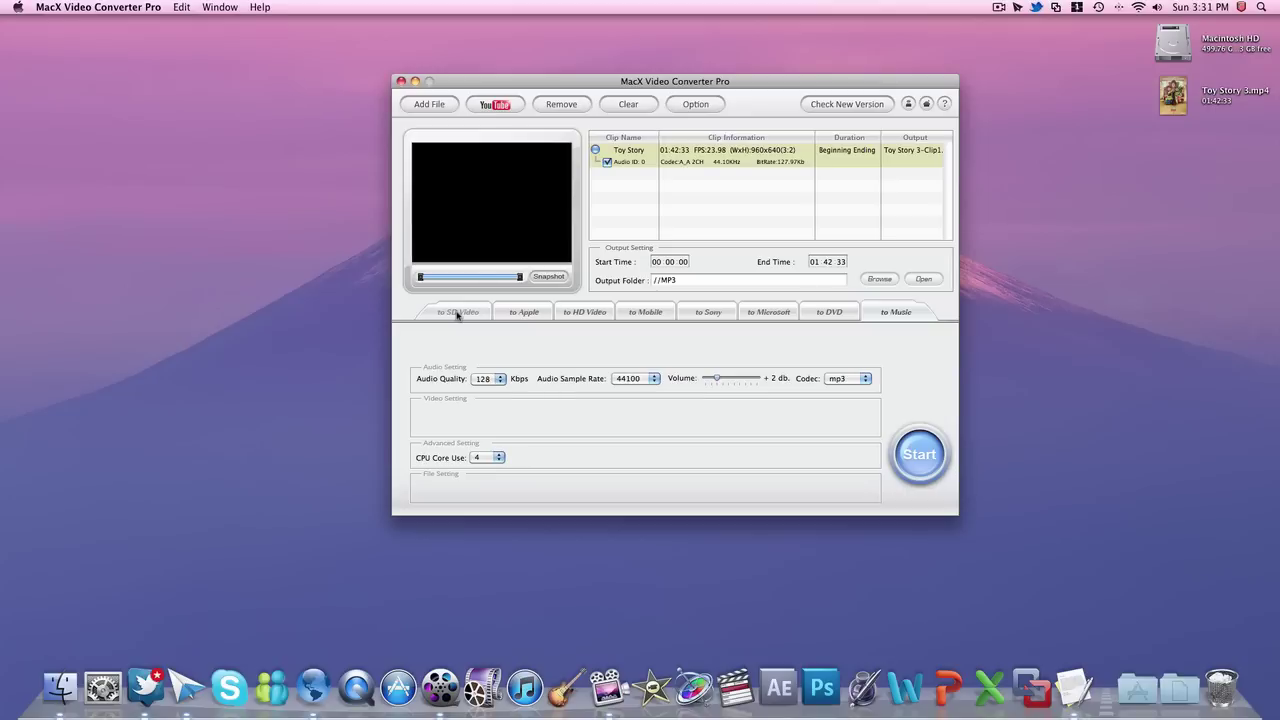
pyautogui.click(524, 313)
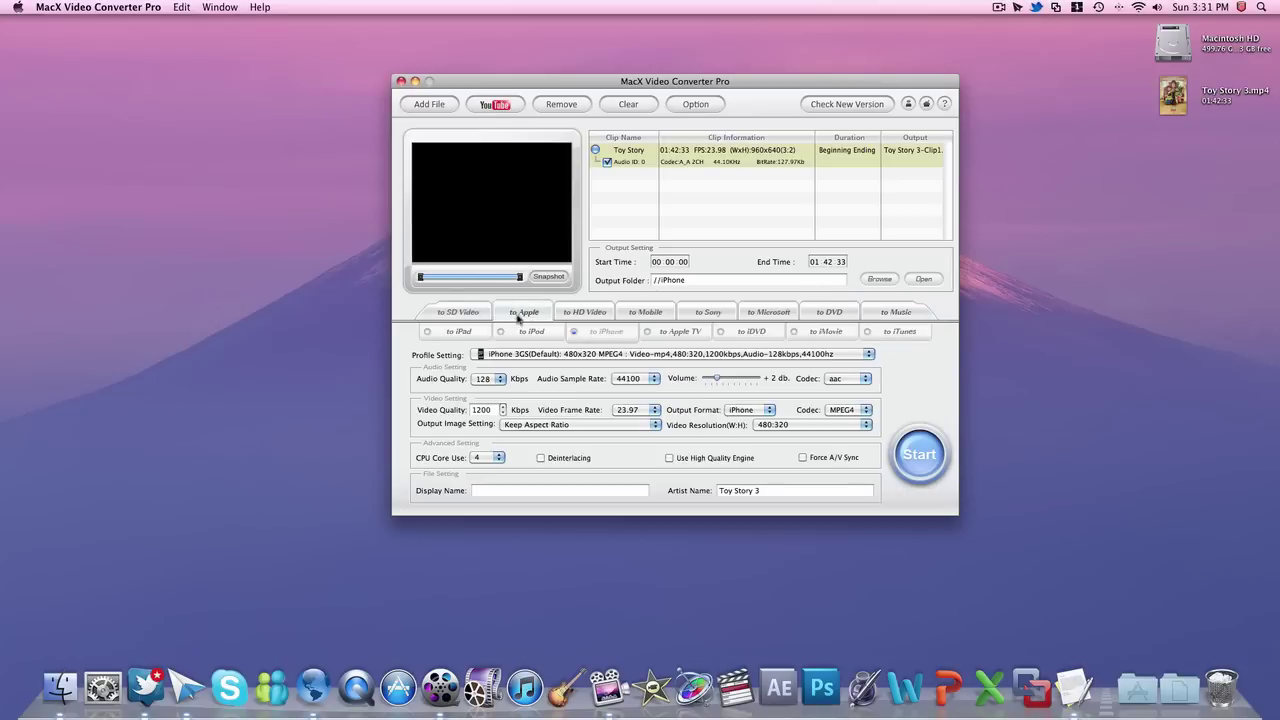
# Choose to Apple TV with the AppleTV: Excellent Quality-Wide-Screen (1280x720 H264) profile
pyautogui.click(691, 336)
pyautogui.click(535, 357)
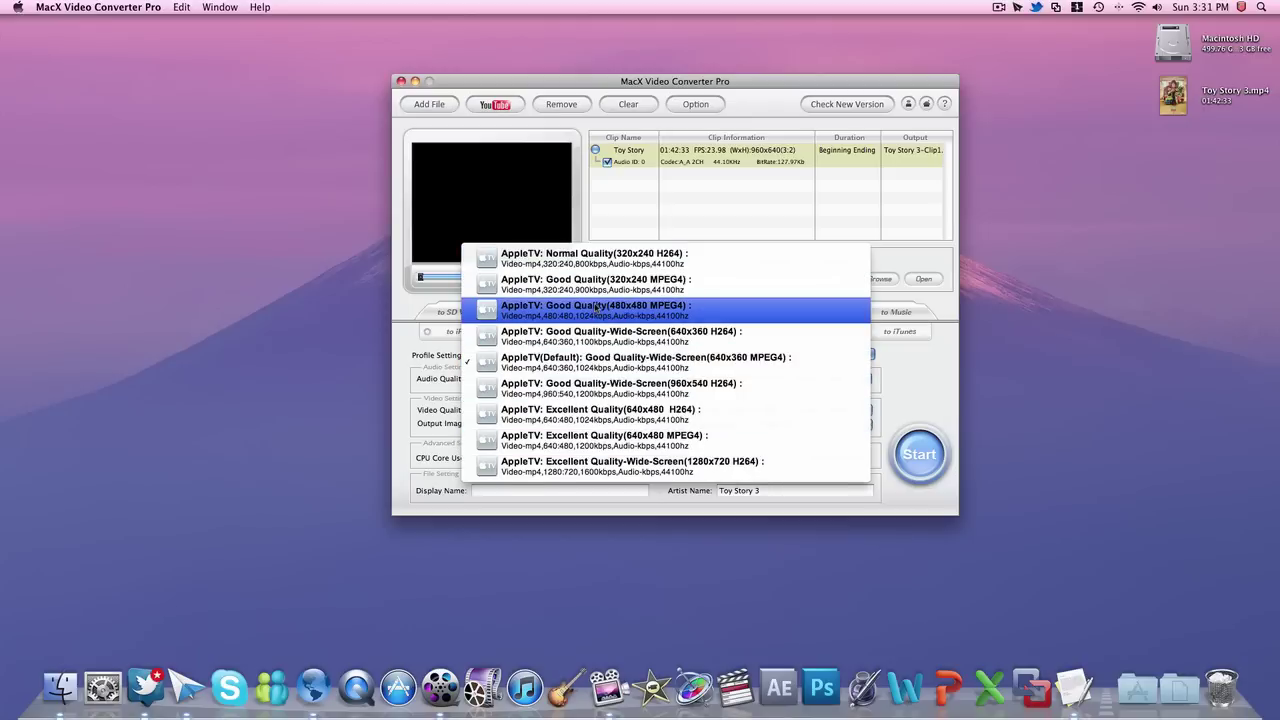
pyautogui.click(714, 467)
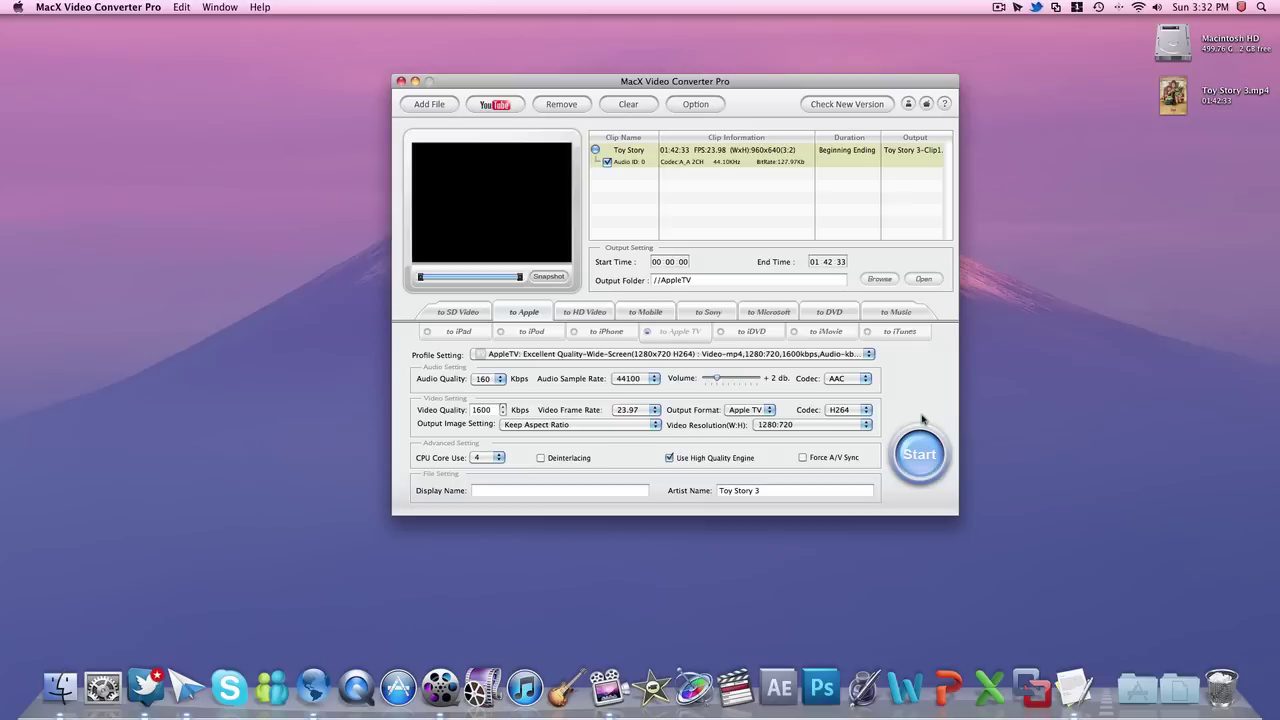
# Start converting Toy Story 3.mp4 to Toy Story 3-Clip1.mp4, then stop it
pyautogui.click(927, 454)
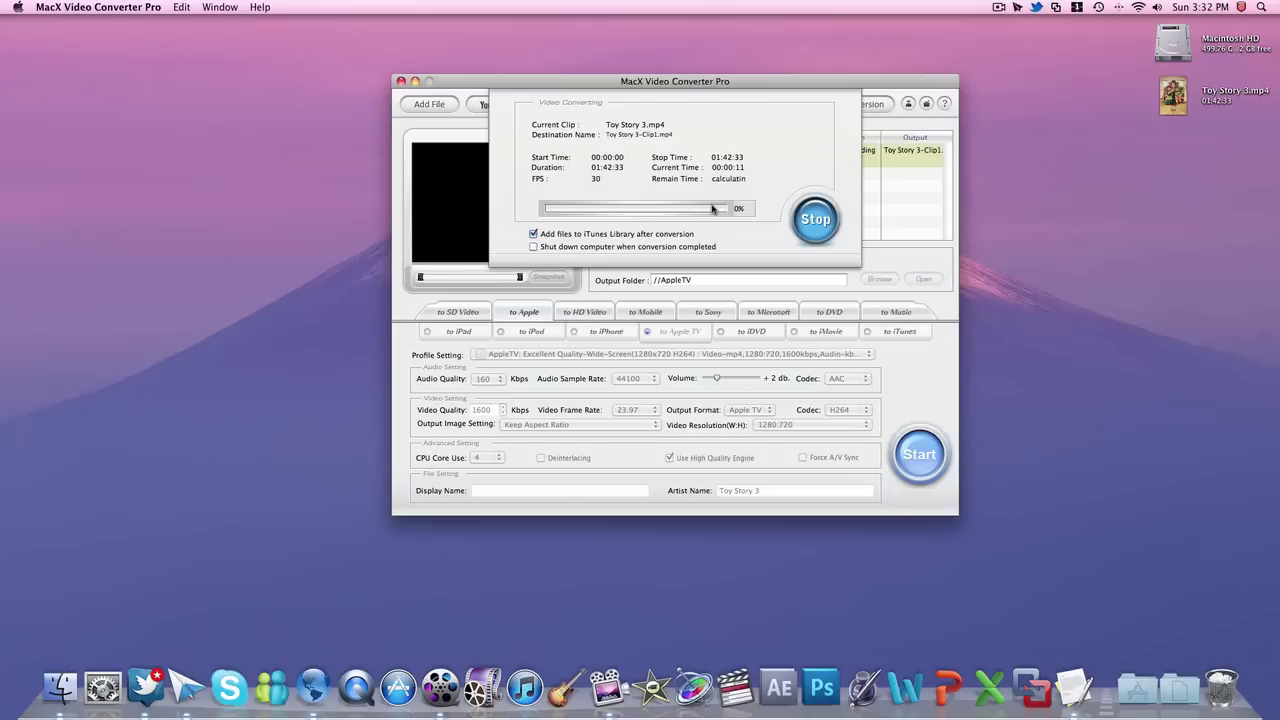
pyautogui.click(815, 219)
pyautogui.click(785, 157)
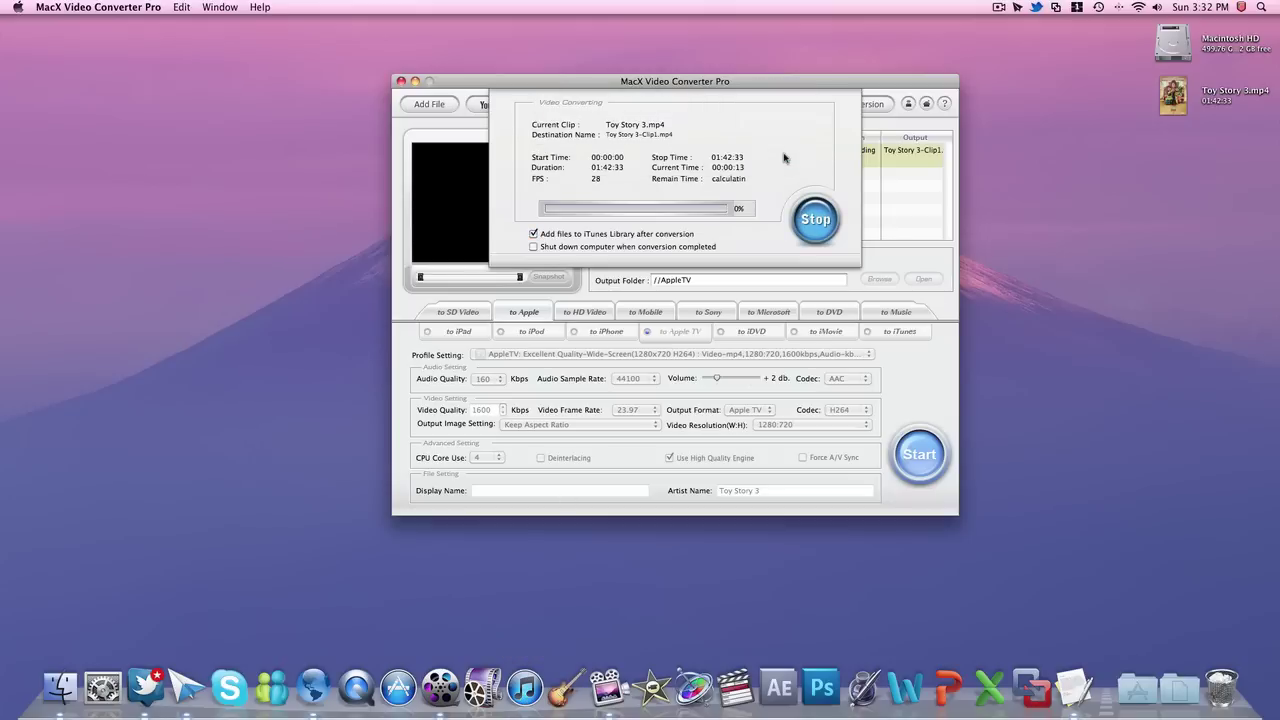
# Shift the converter window slightly right and then a little higher
pyautogui.moveTo(708, 81); pyautogui.dragTo(723, 78)
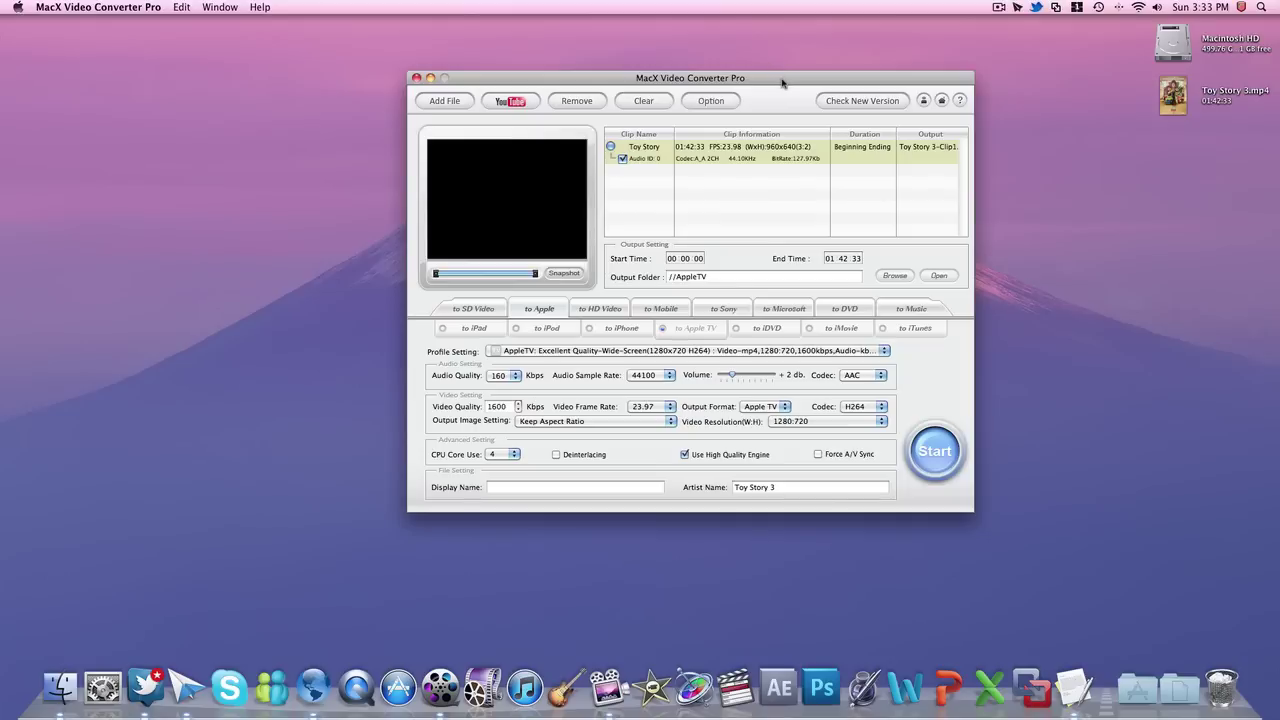
pyautogui.moveTo(783, 83); pyautogui.dragTo(781, 50)
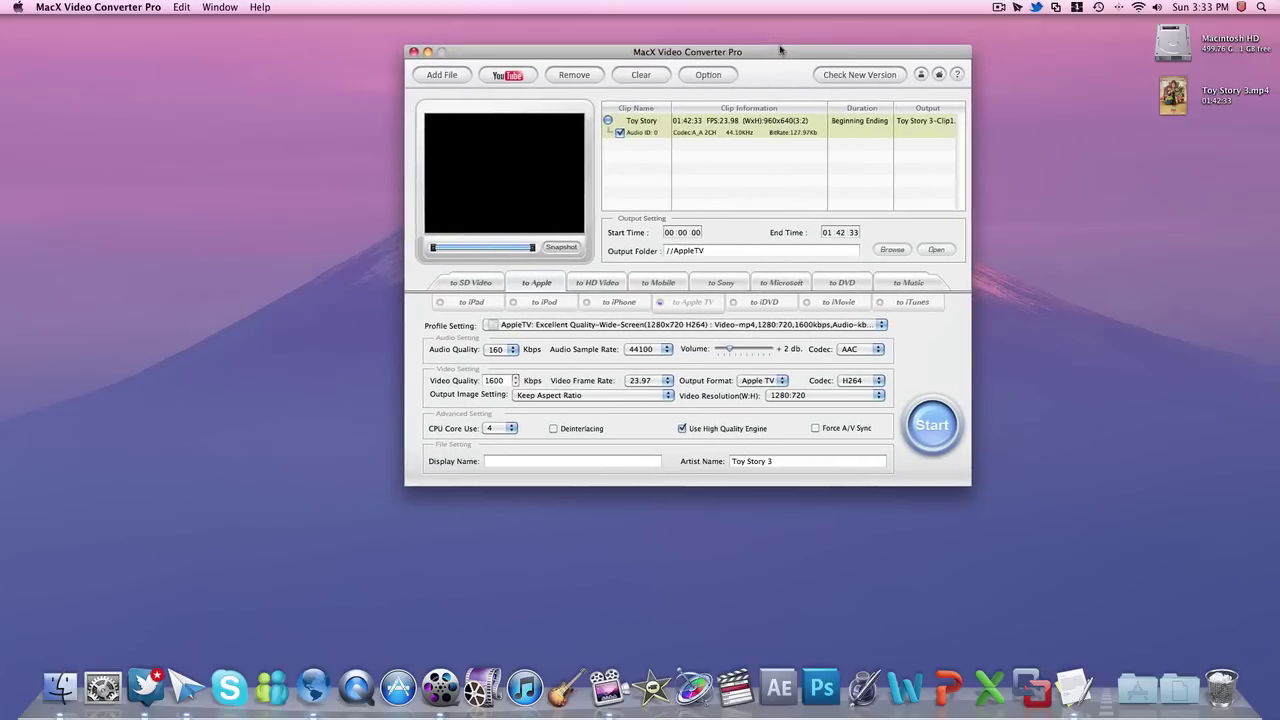